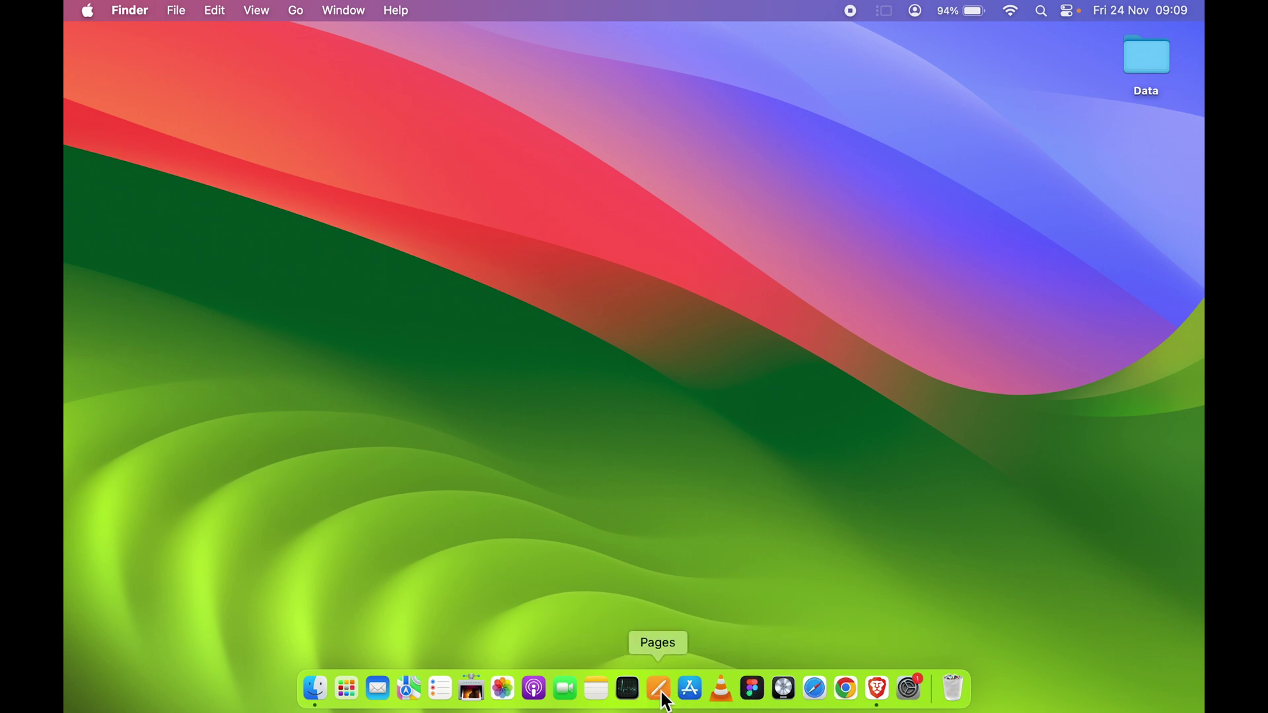
Step: Launch Pages from Launchpad and create a new document from the Blank template
key("F4")
scroll(851, 509, "right", 3)
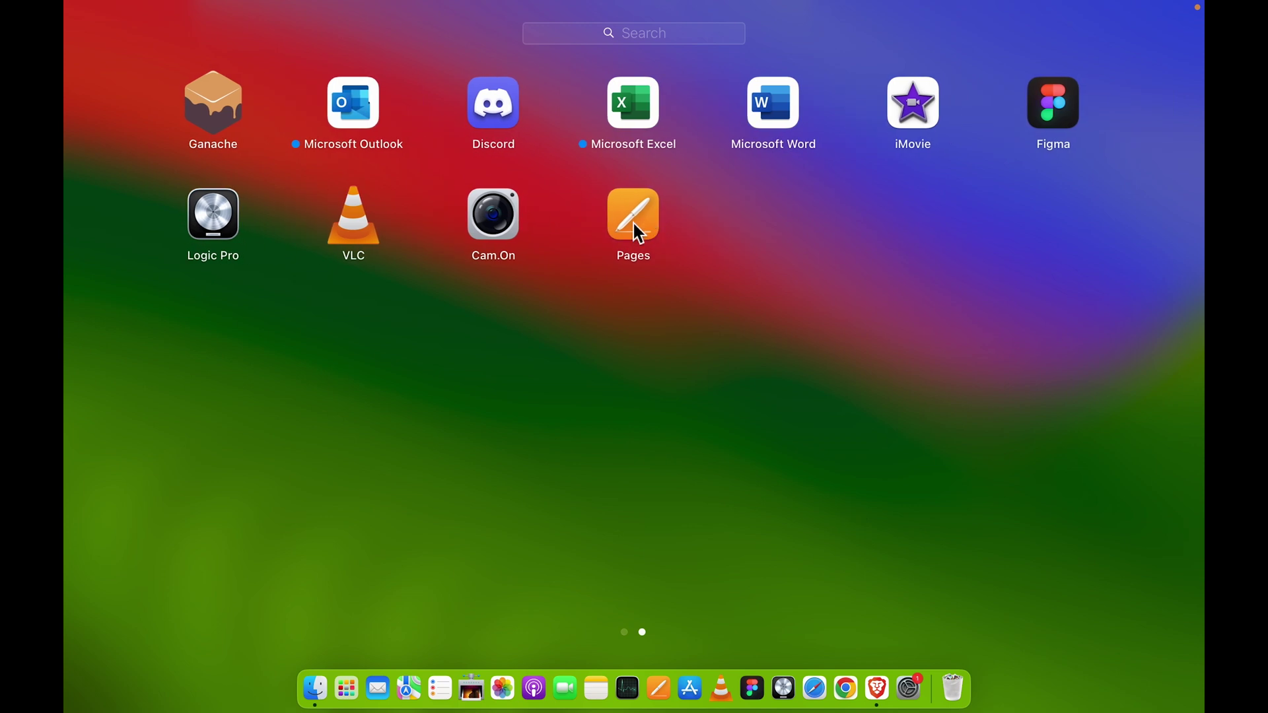
left_click(633, 223)
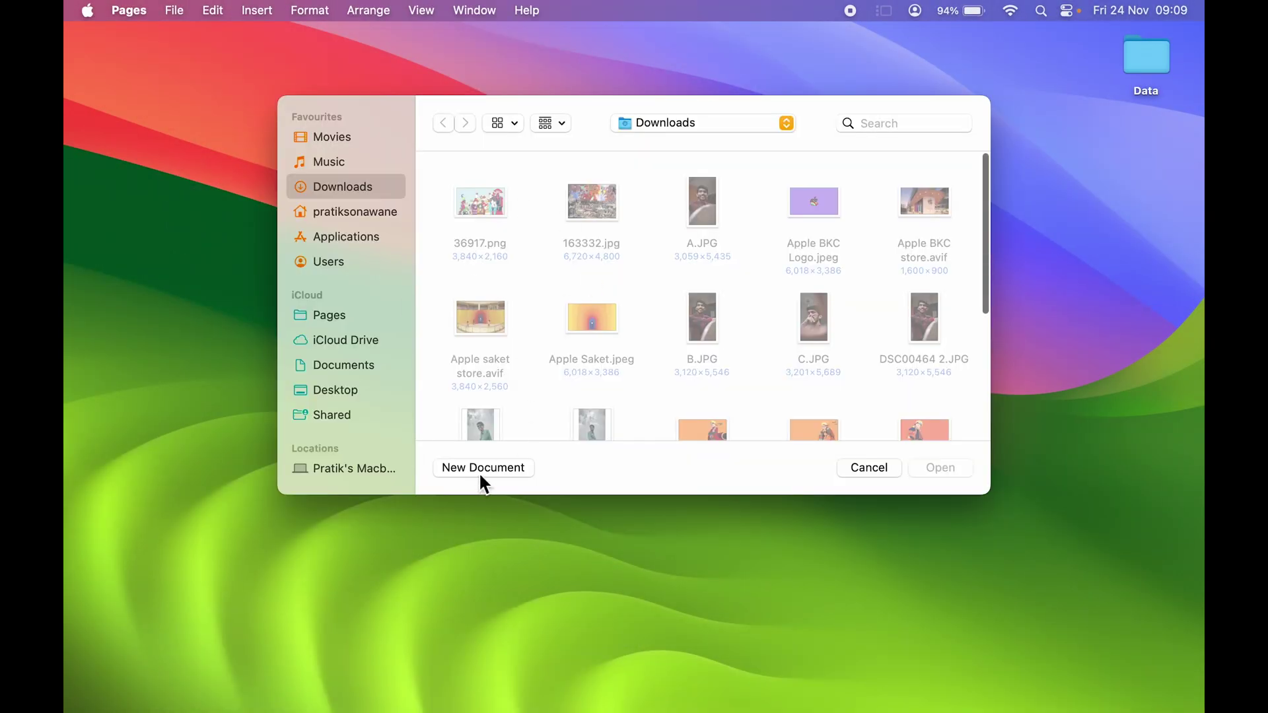
left_click(486, 469)
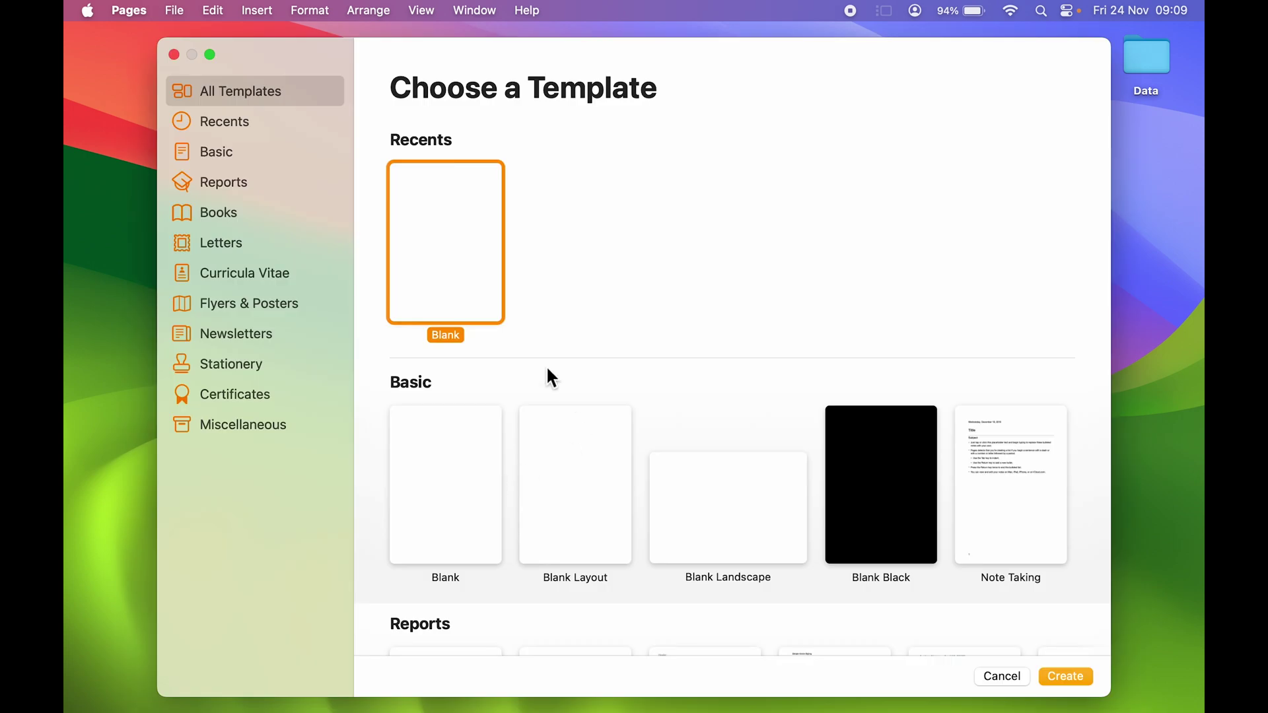
scroll(619, 302, "down", 5)
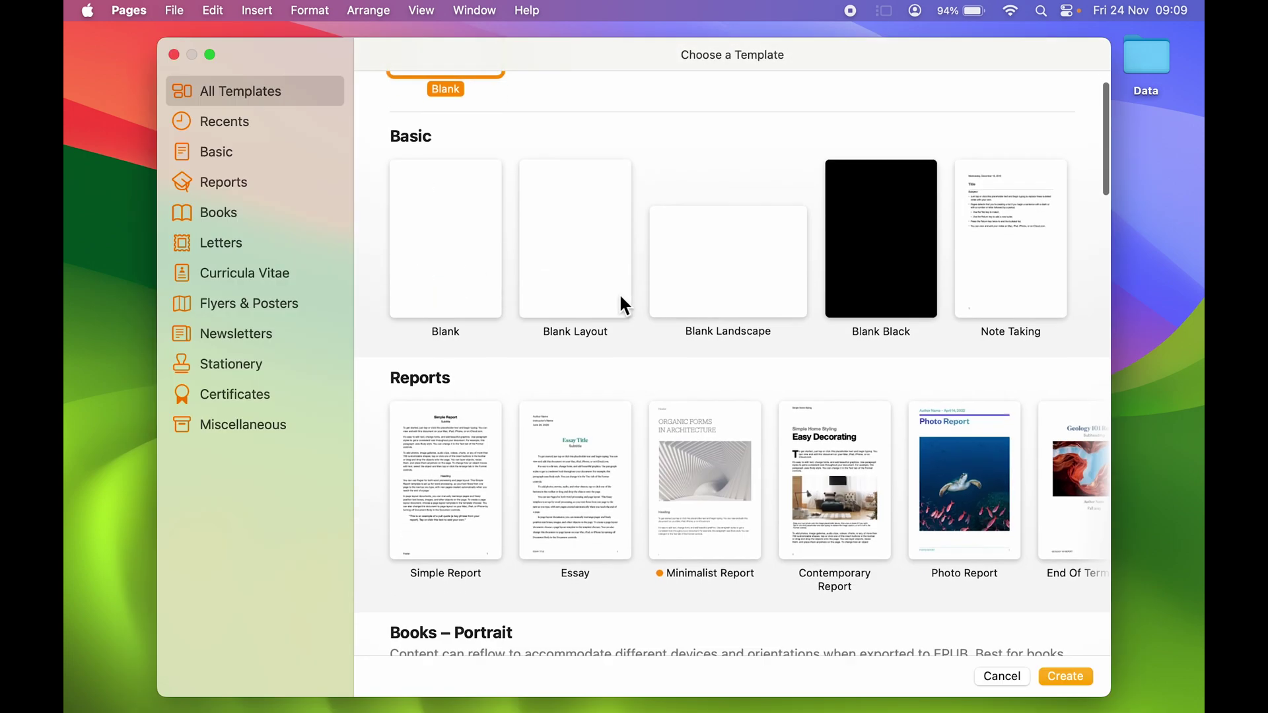
scroll(620, 296, "up", 1)
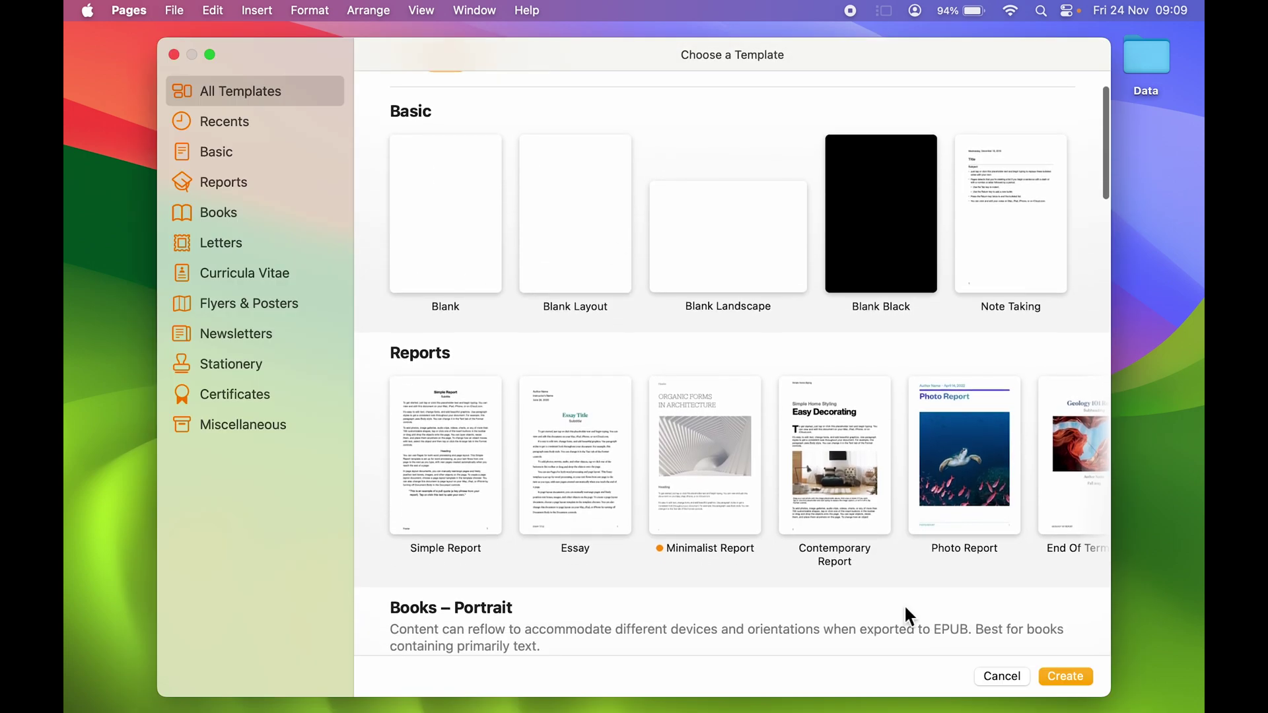
left_click(434, 264)
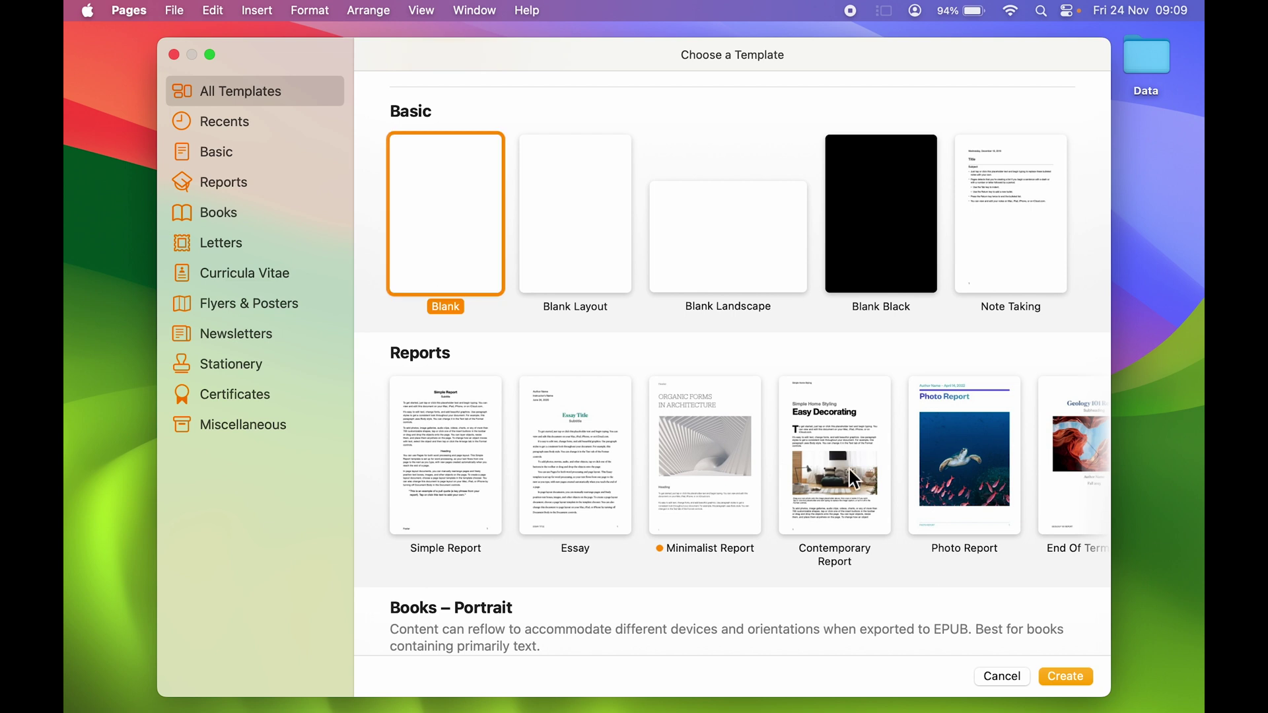
left_click(1070, 677)
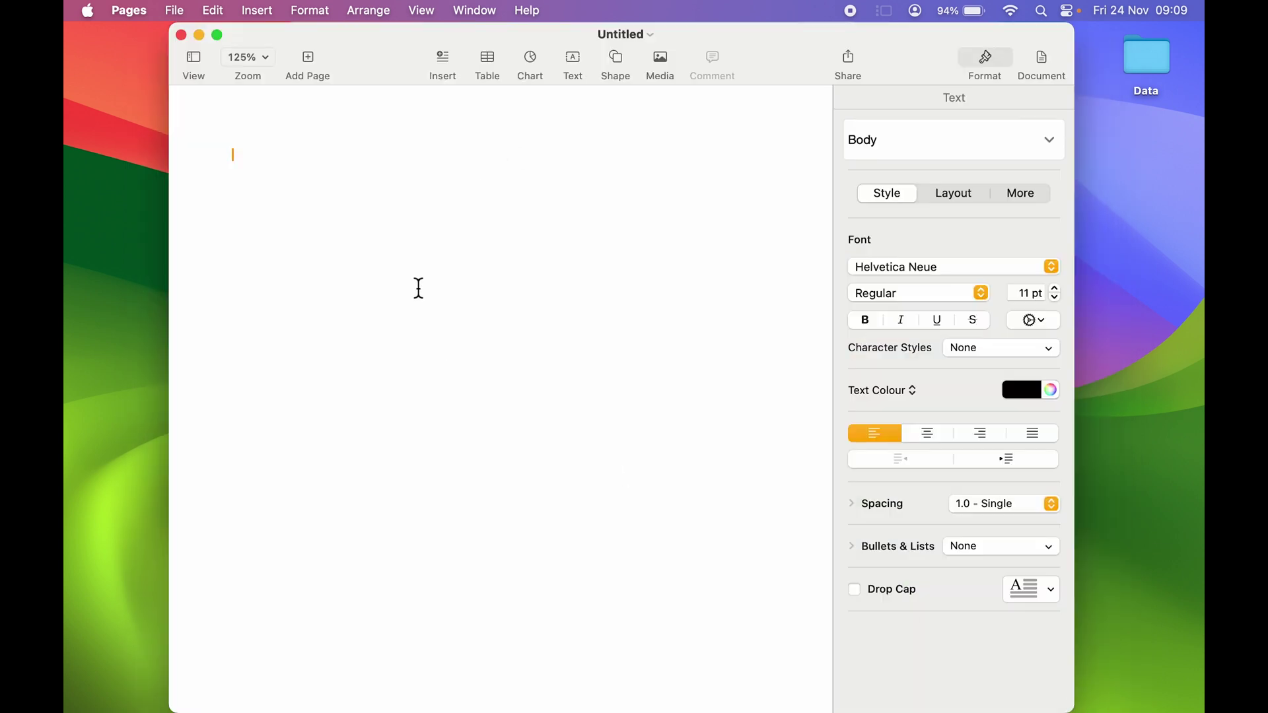
Step: Paste the 'House of Tech English' title and three lines, then widen the window to full screen
type("House of Tech English  How to add bullets in Pages Don’t forget to subscribe Share this video")
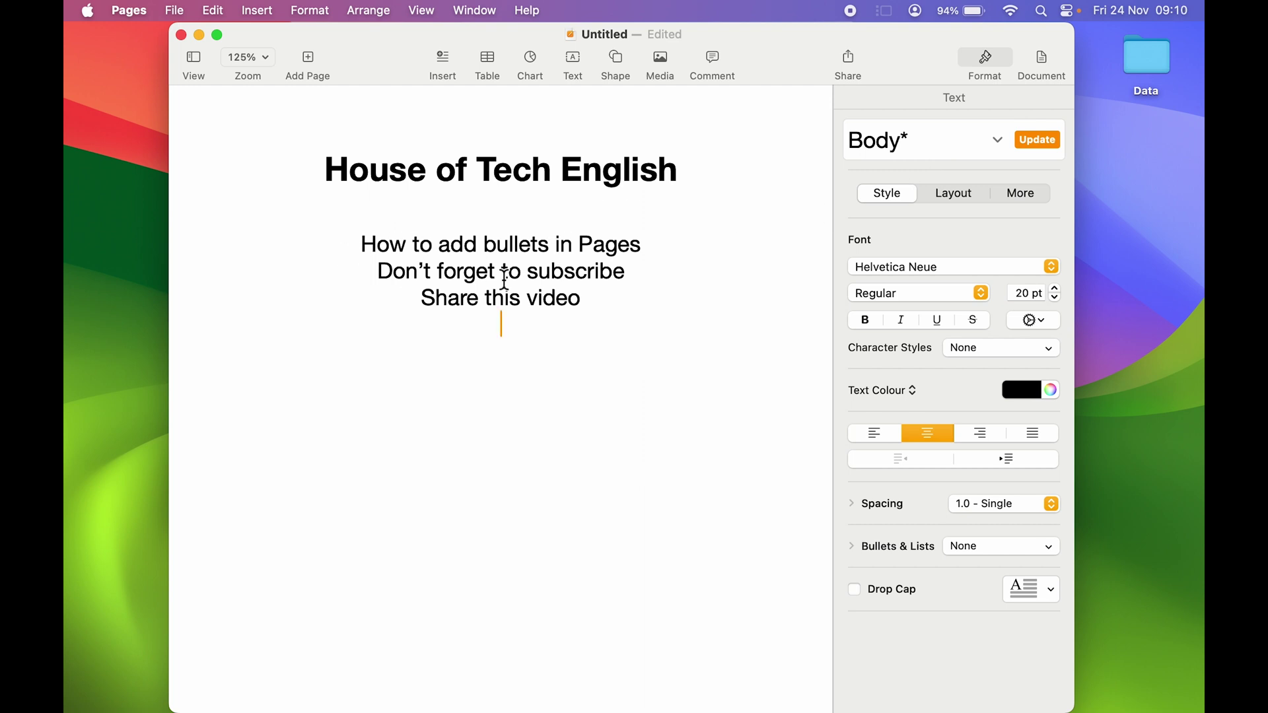
double_click(1074, 32)
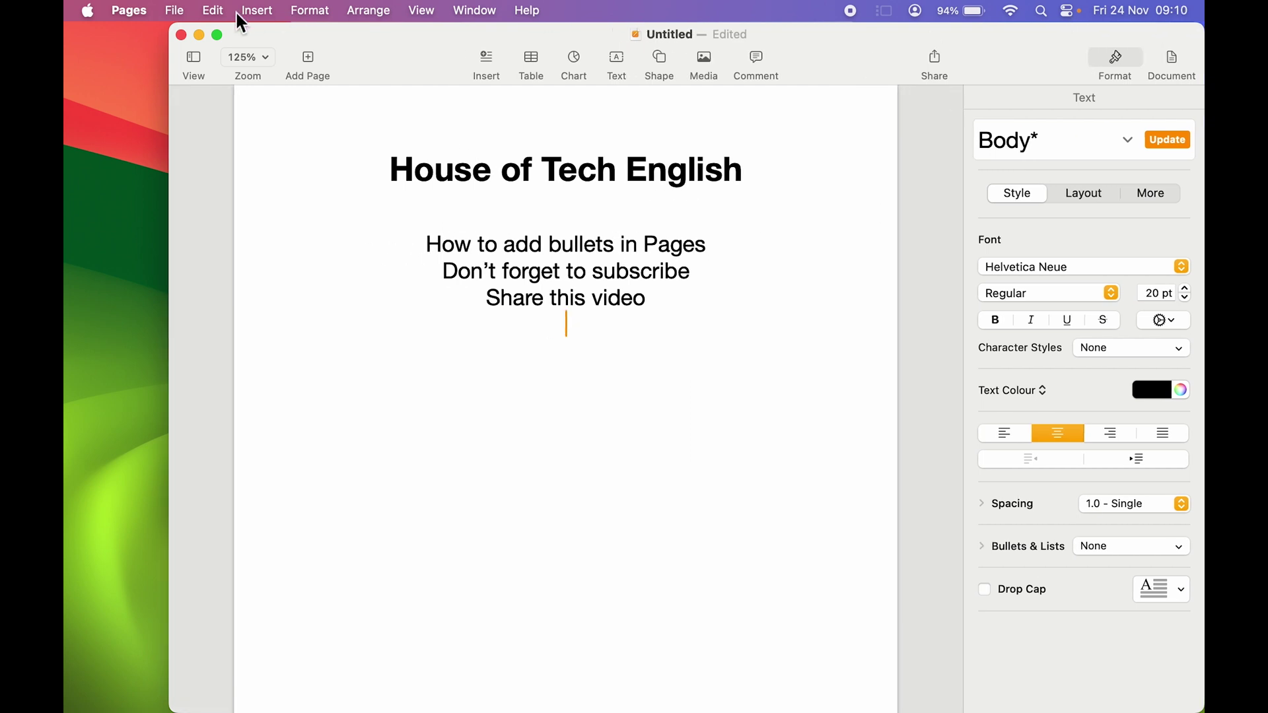
double_click(169, 30)
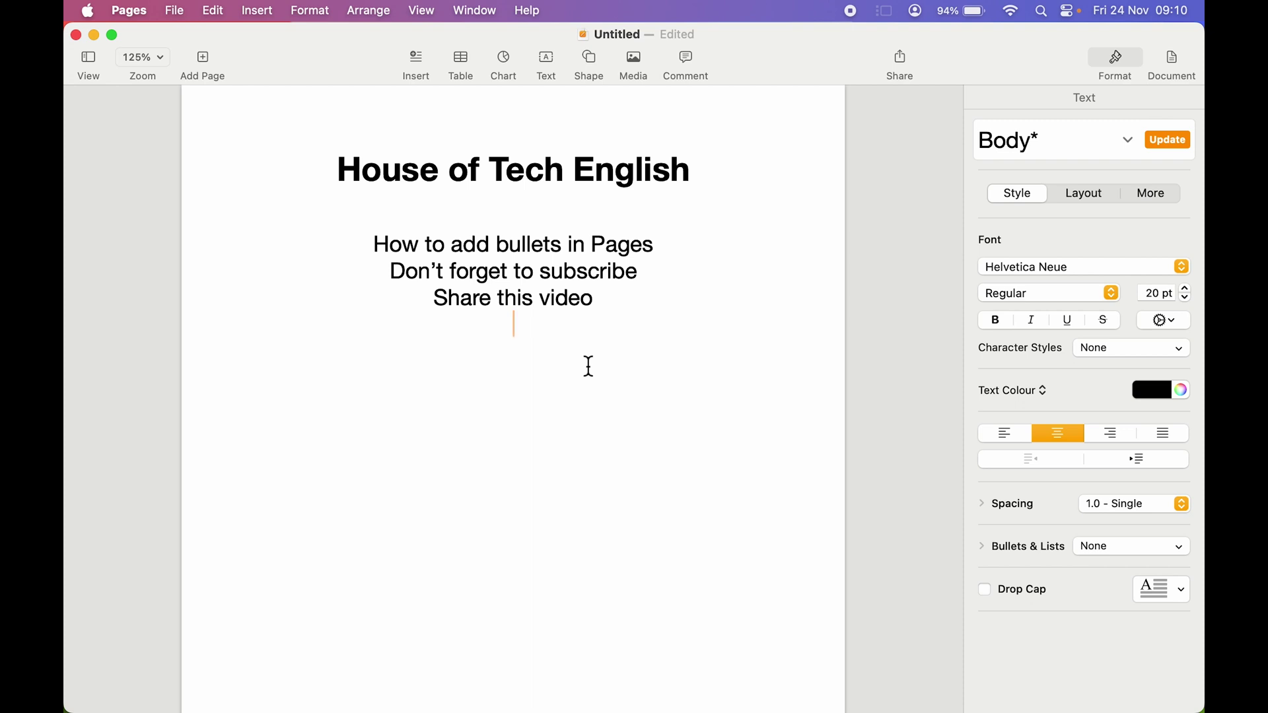
left_click(915, 338)
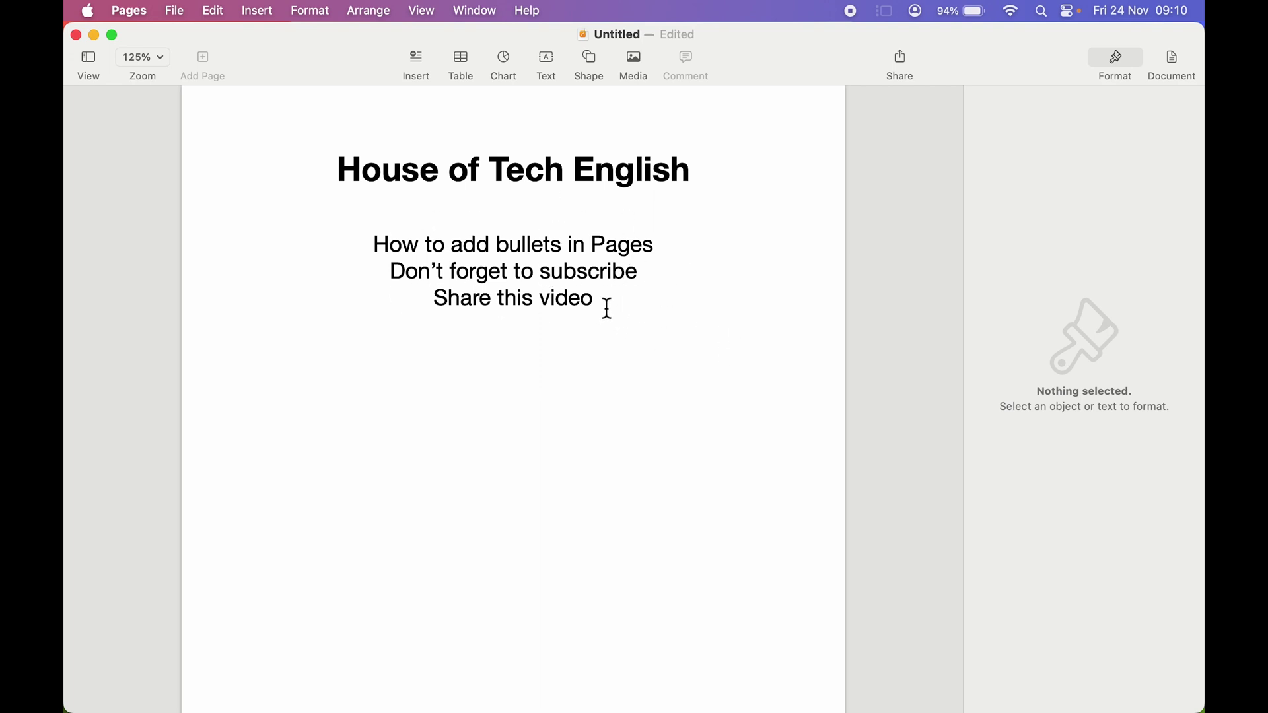
Step: Select the three body lines under the title and align them left
left_click(608, 309)
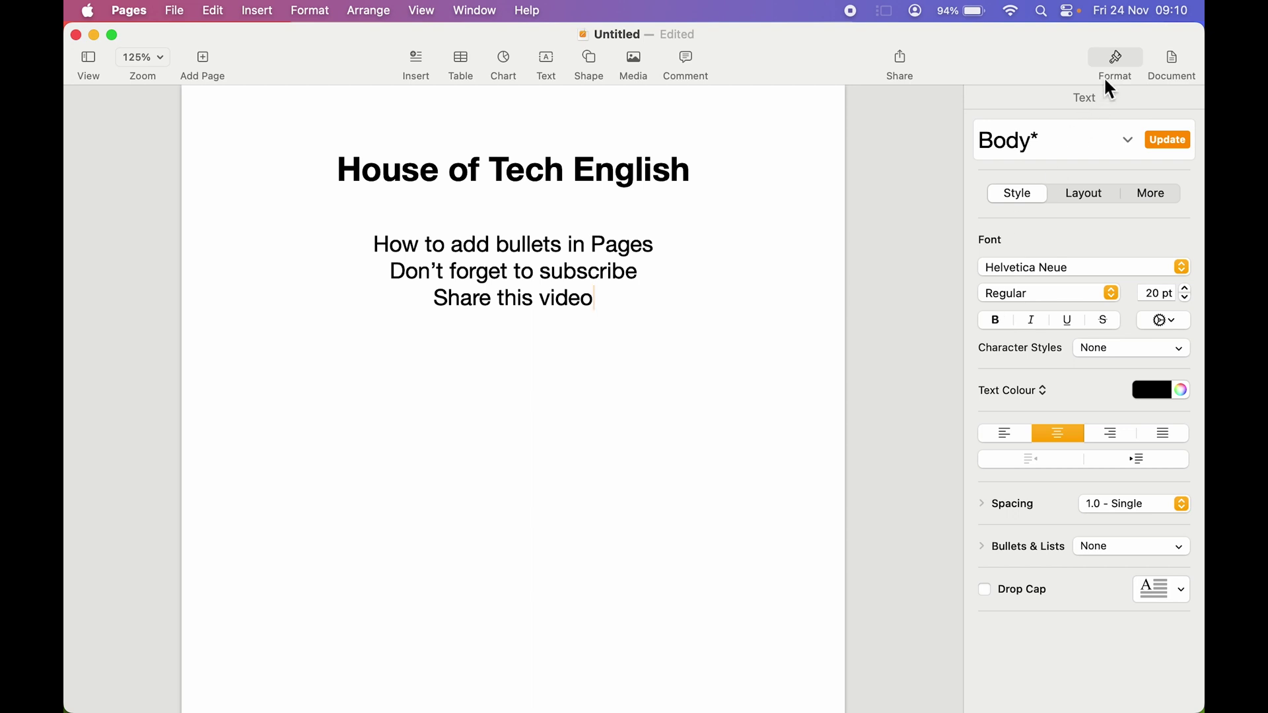
left_click(1116, 61)
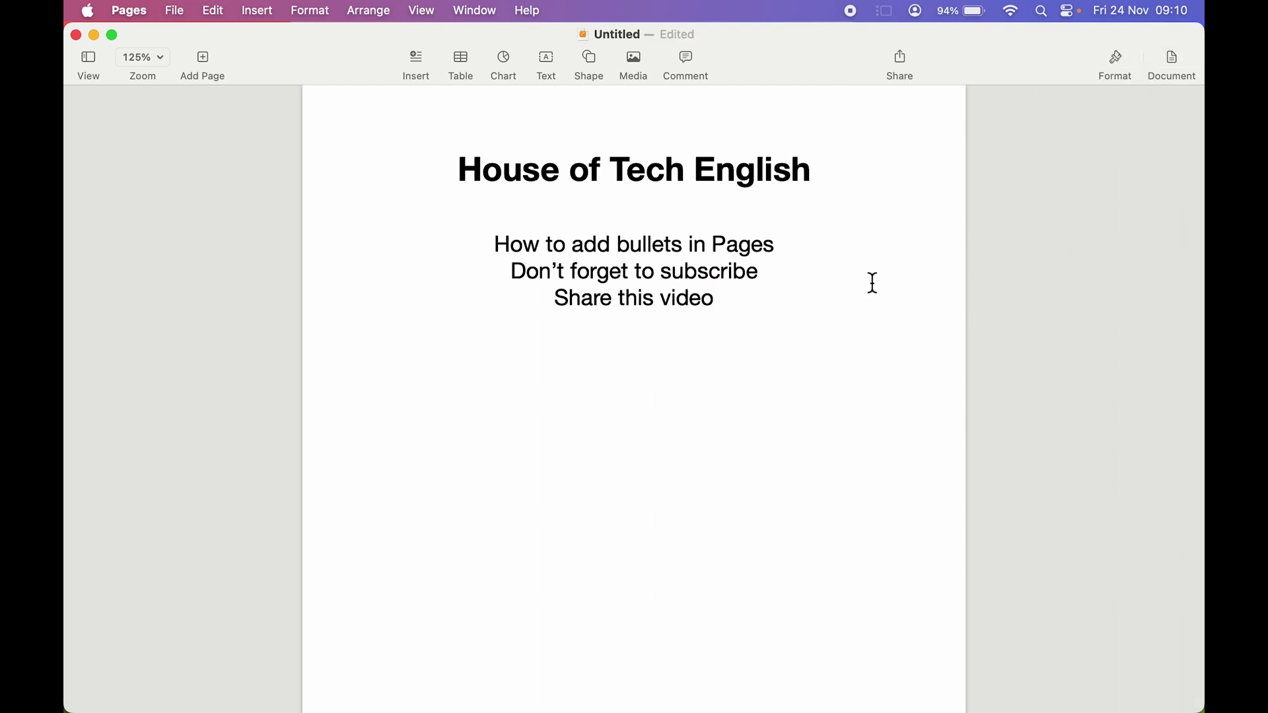
left_click(1117, 62)
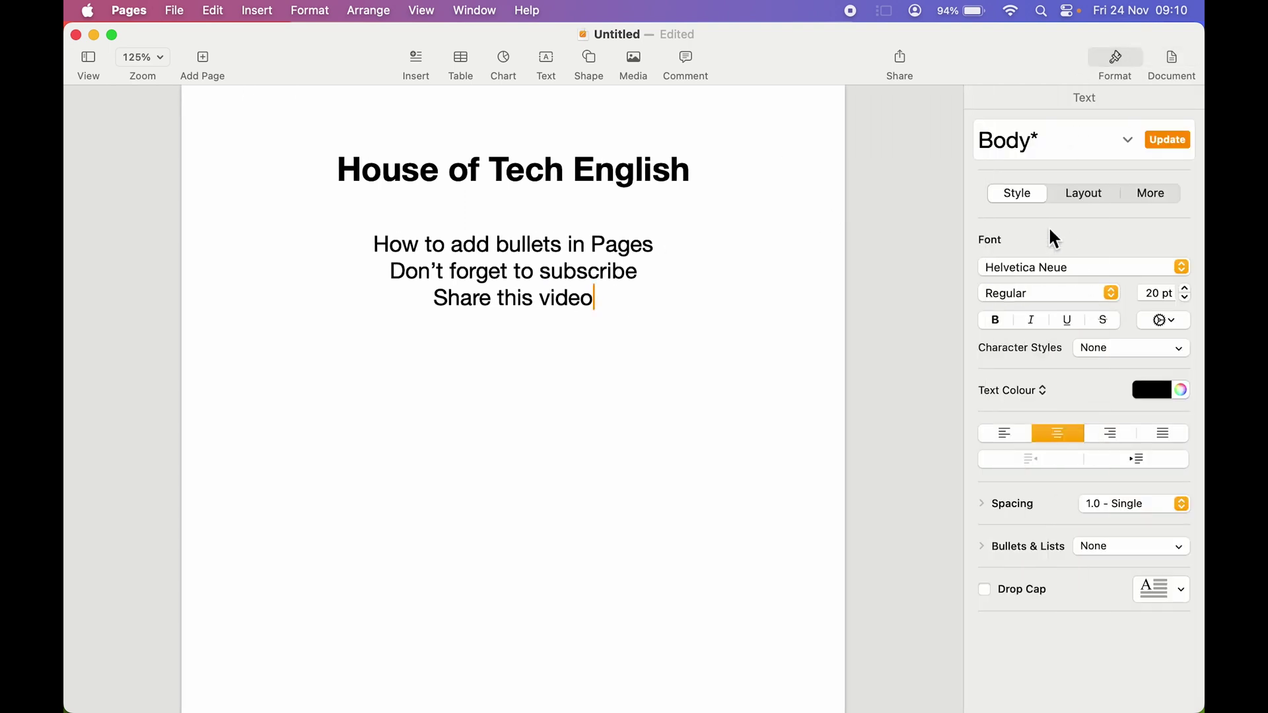
left_click_drag(374, 245, 601, 305)
left_click(1004, 433)
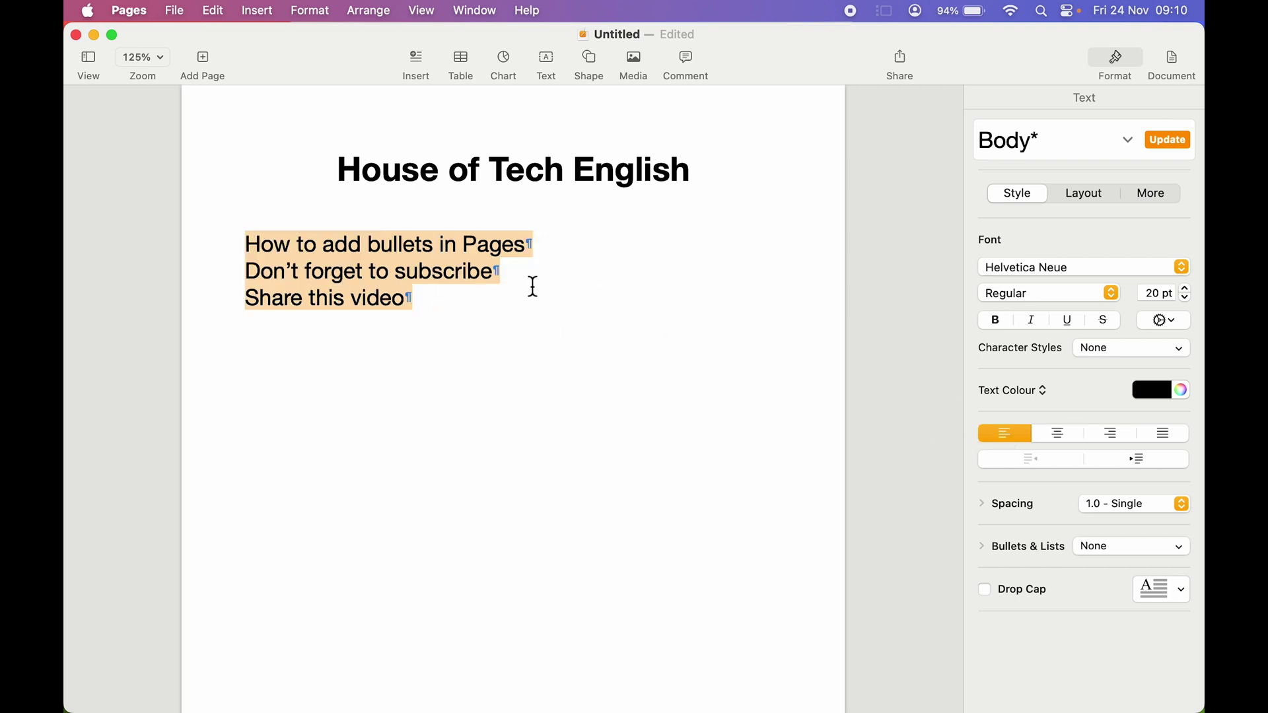
left_click(476, 305)
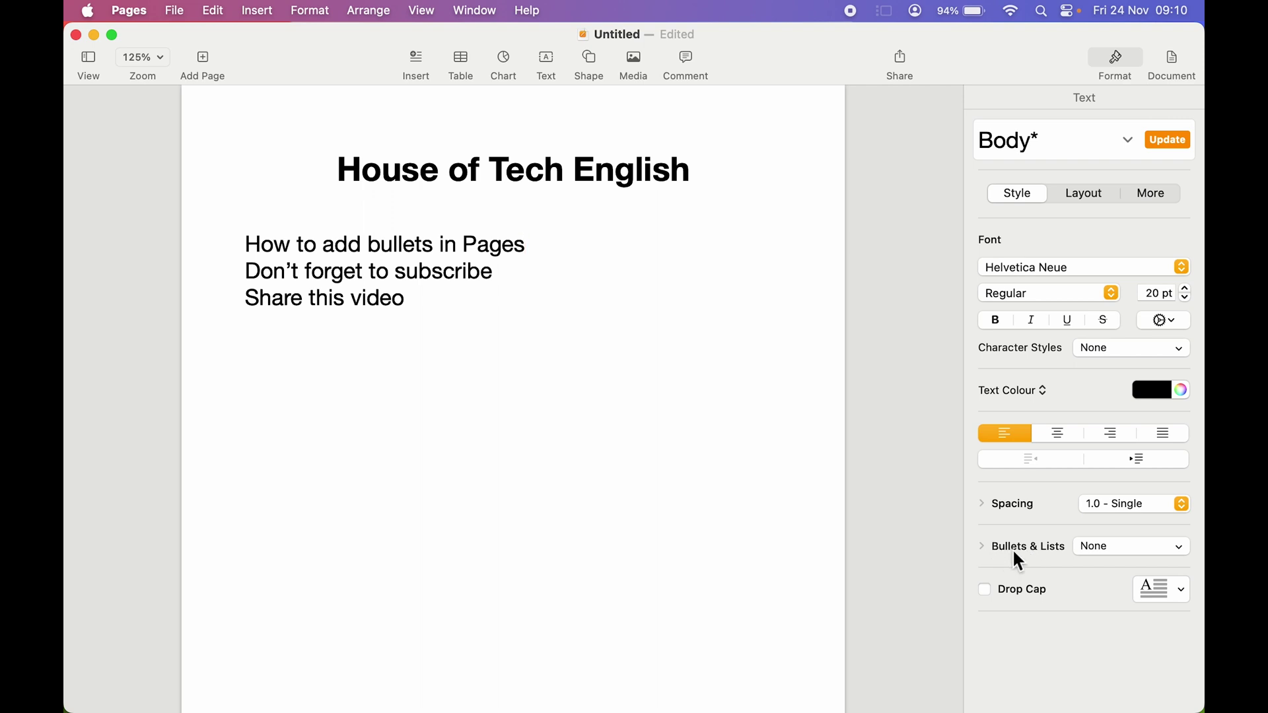
Step: Set the line 'How to add bullets in Pages' to the Numbered list style
left_click(1174, 551)
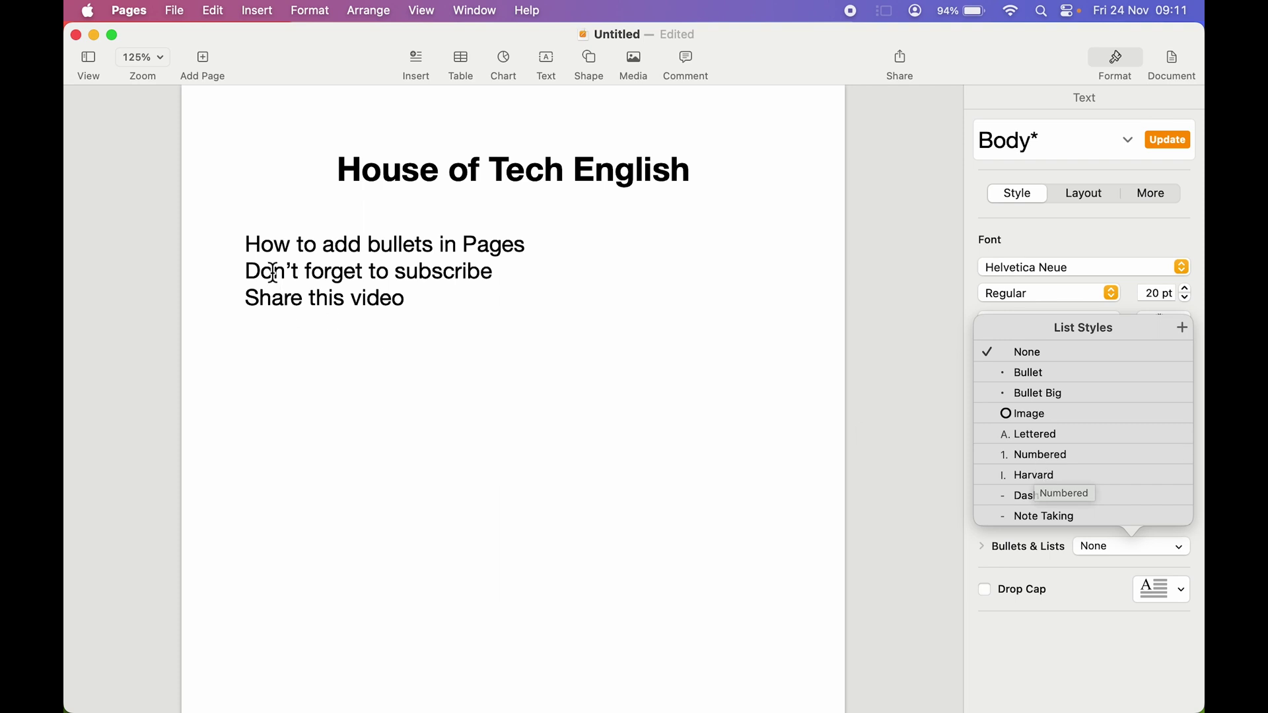
left_click(1043, 457)
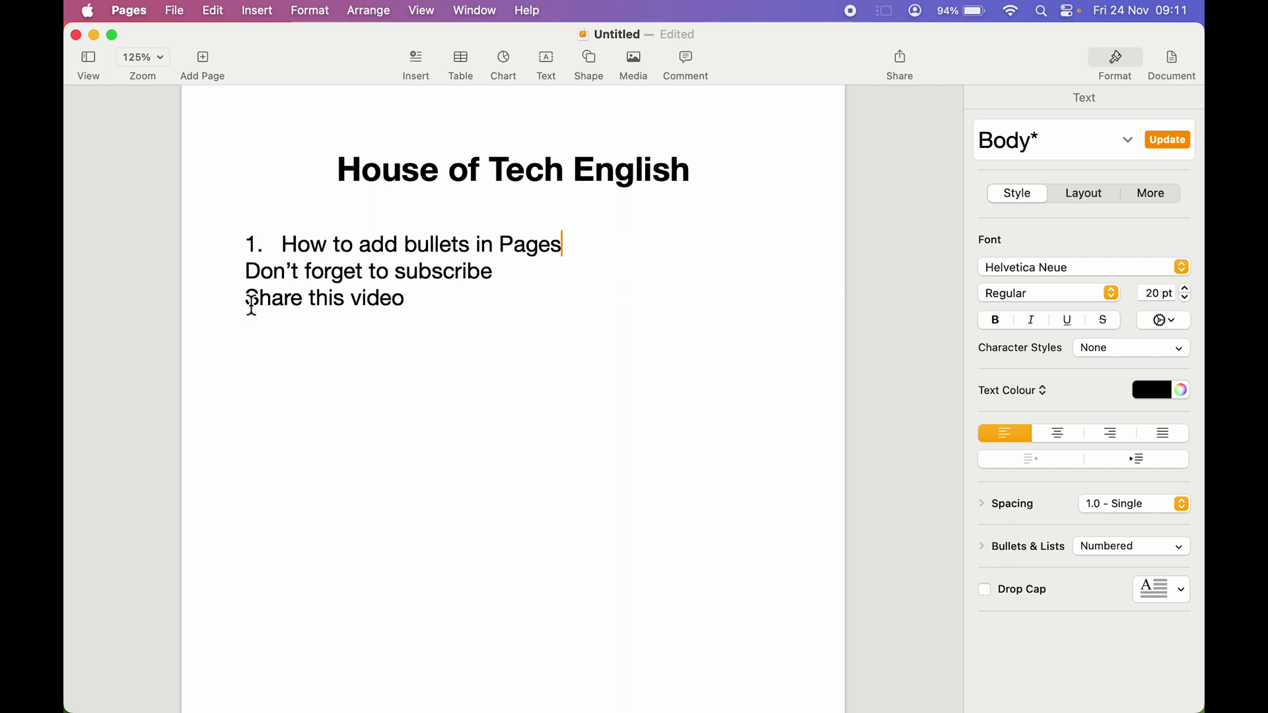
Step: Undo the first-line numbering, number all three lines, then undo that to leave plain text
key("super+z")
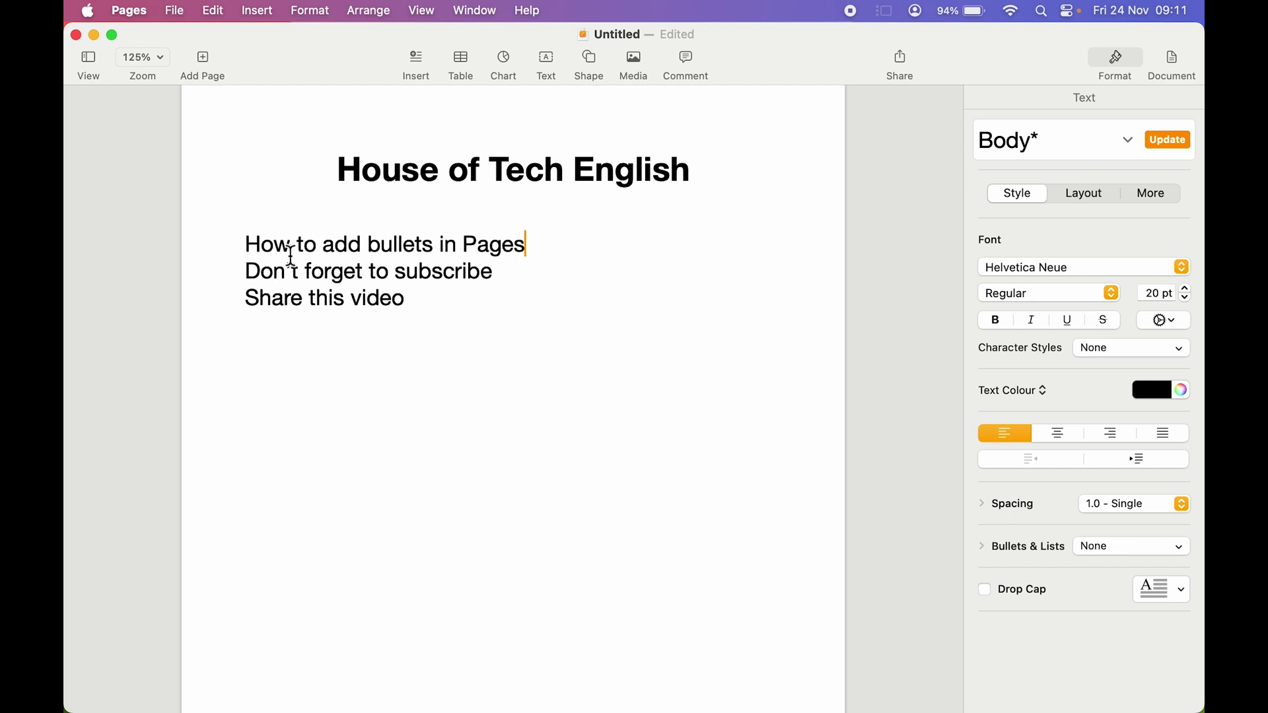
left_click_drag(249, 239, 405, 295)
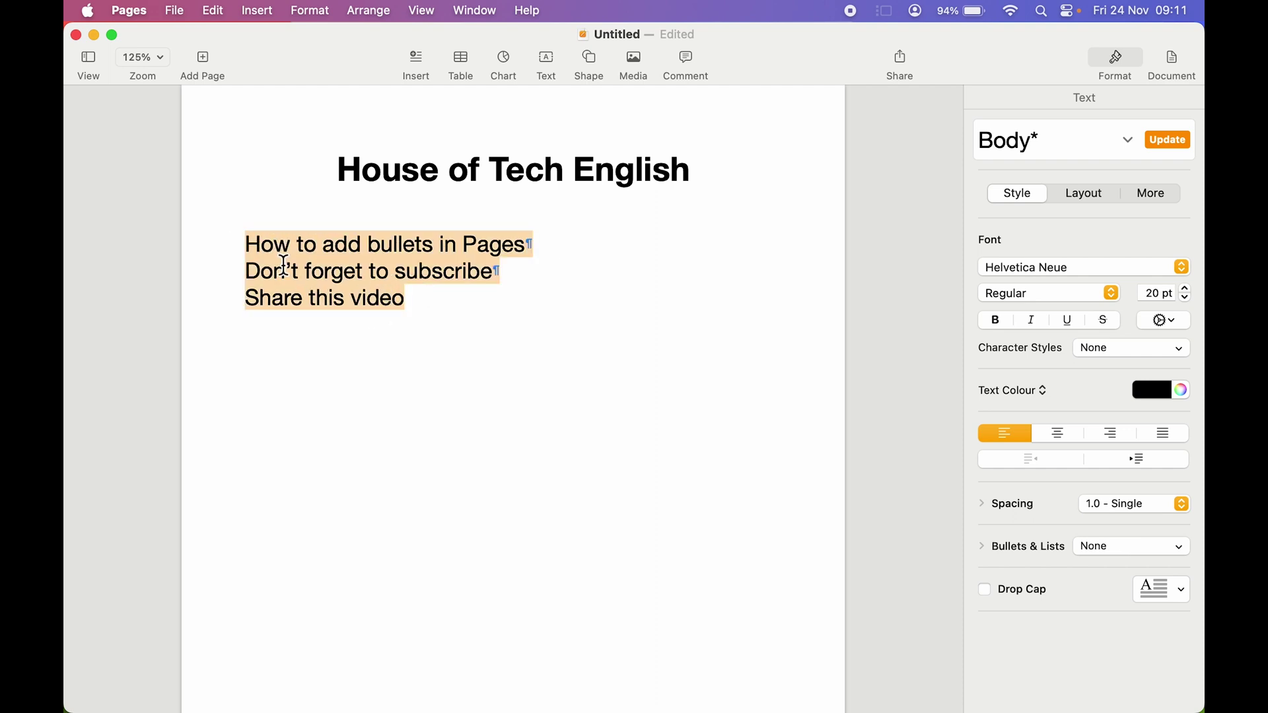
left_click(1149, 562)
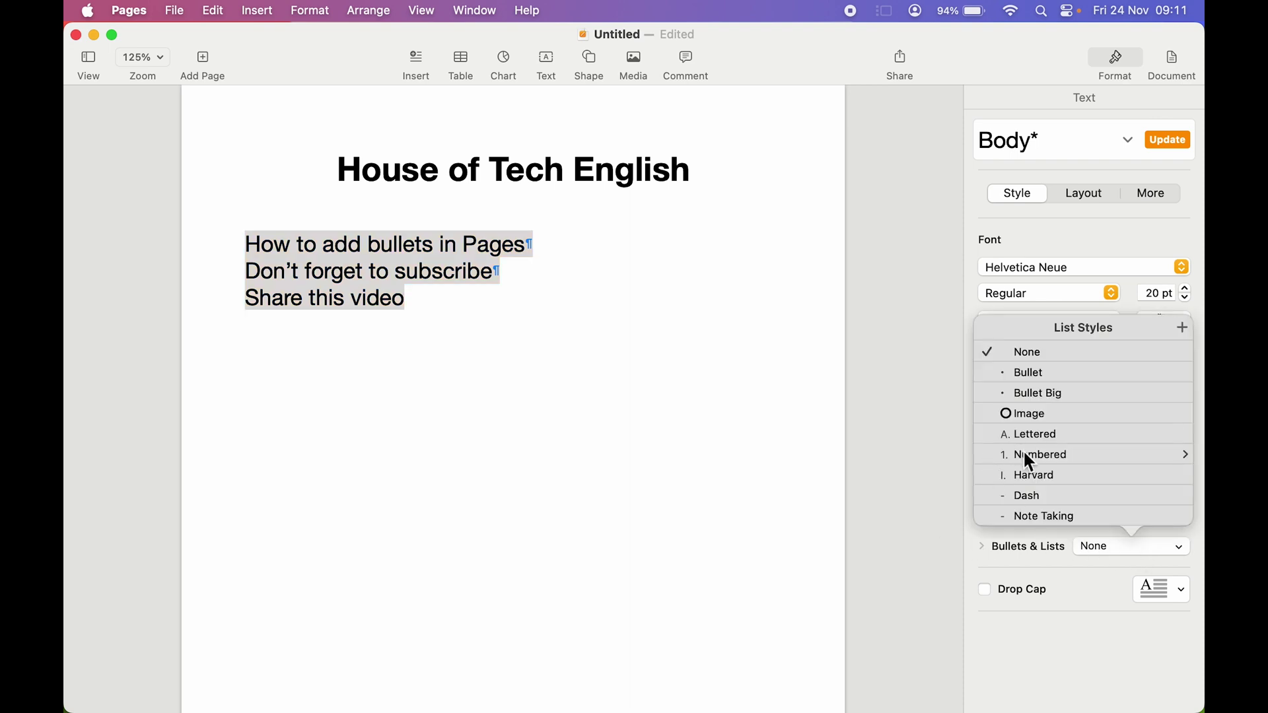
left_click(1027, 456)
left_click(462, 296)
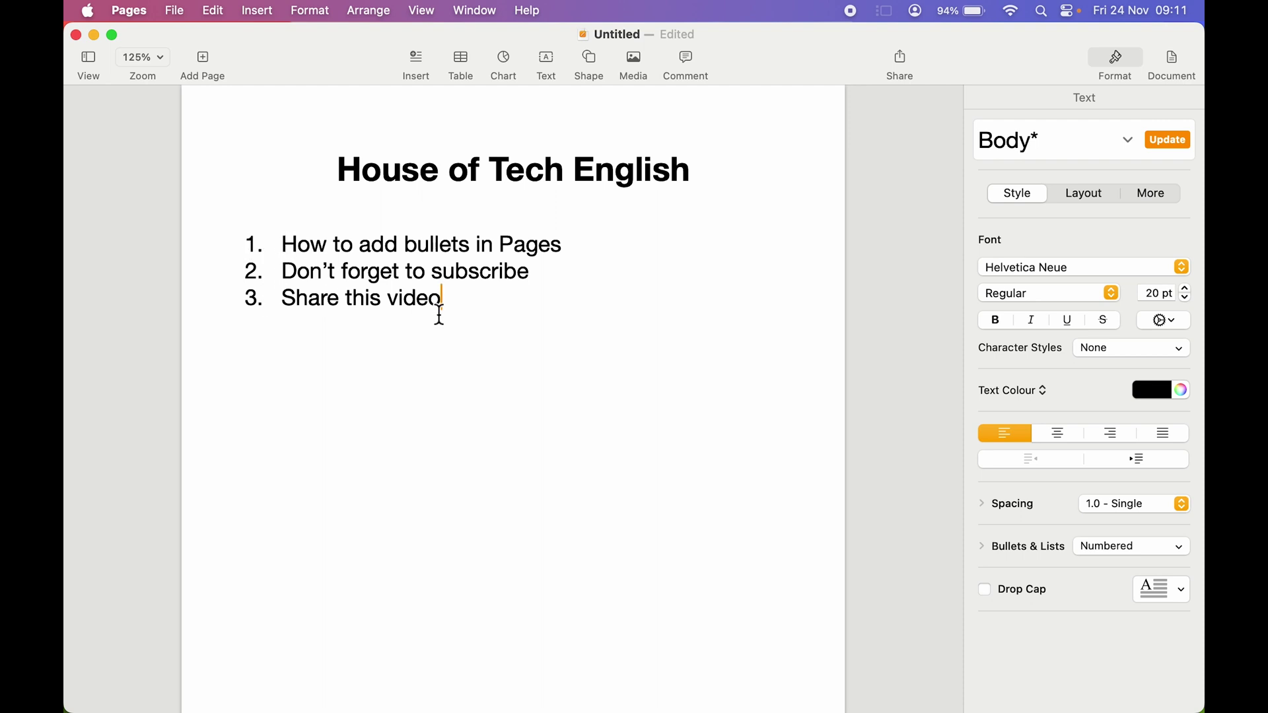
key("super+a")
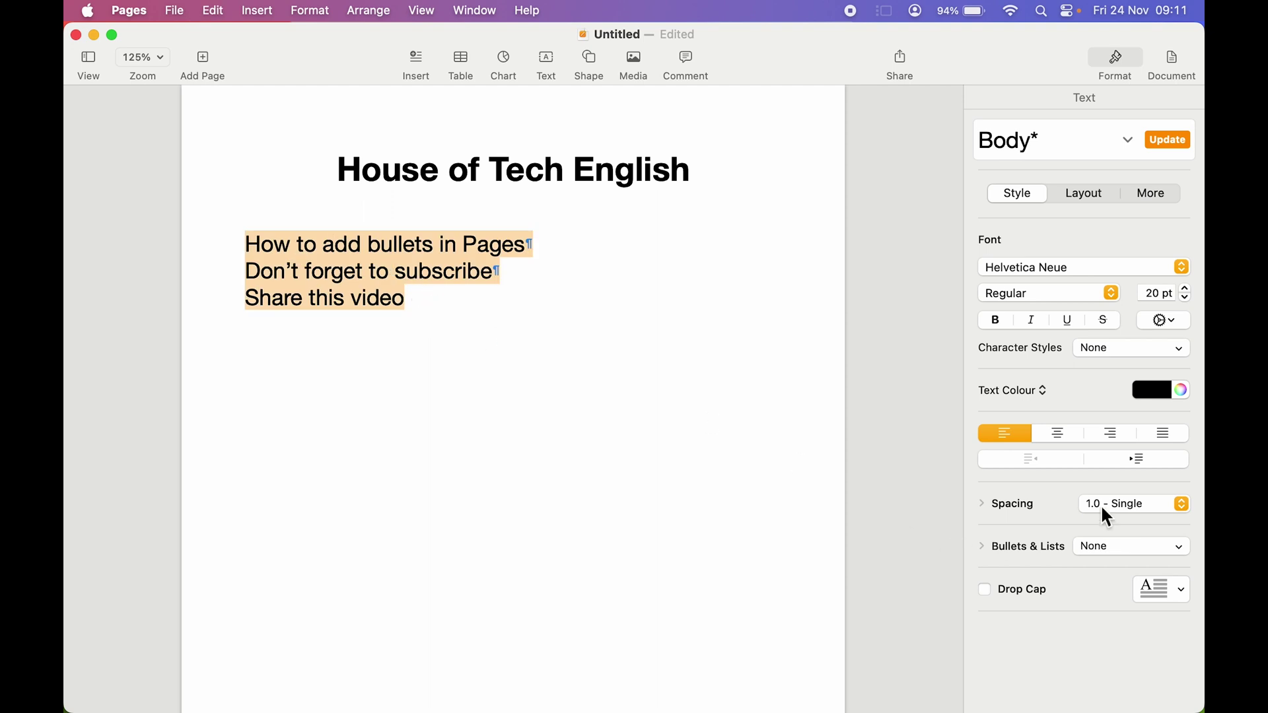
Step: Apply the Bullet Big list style to all three body lines
left_click(1154, 552)
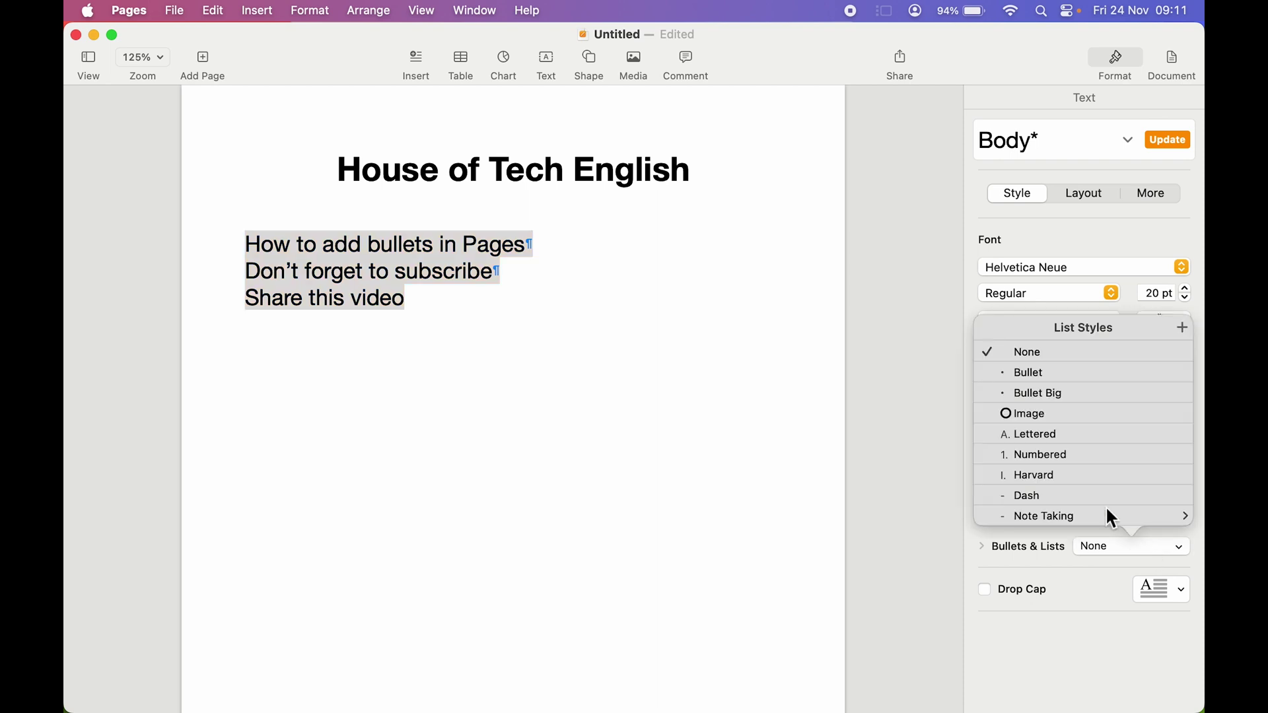
left_click(1047, 402)
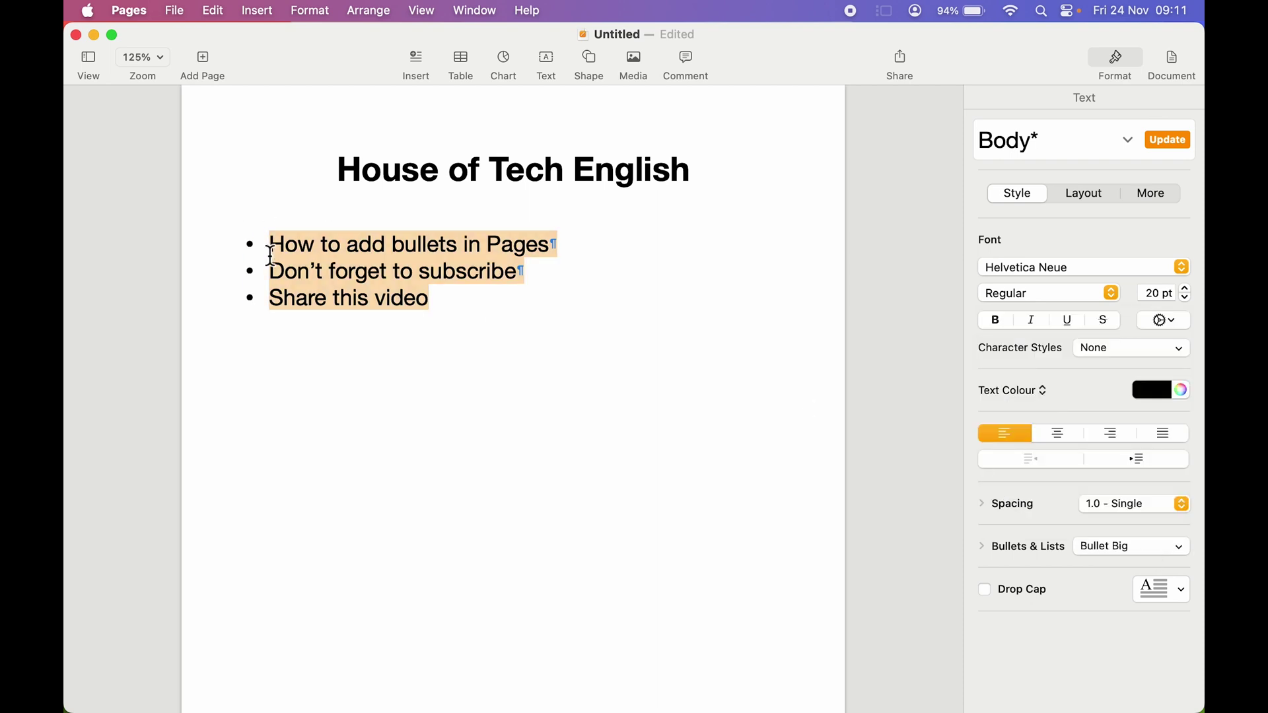
left_click(501, 319)
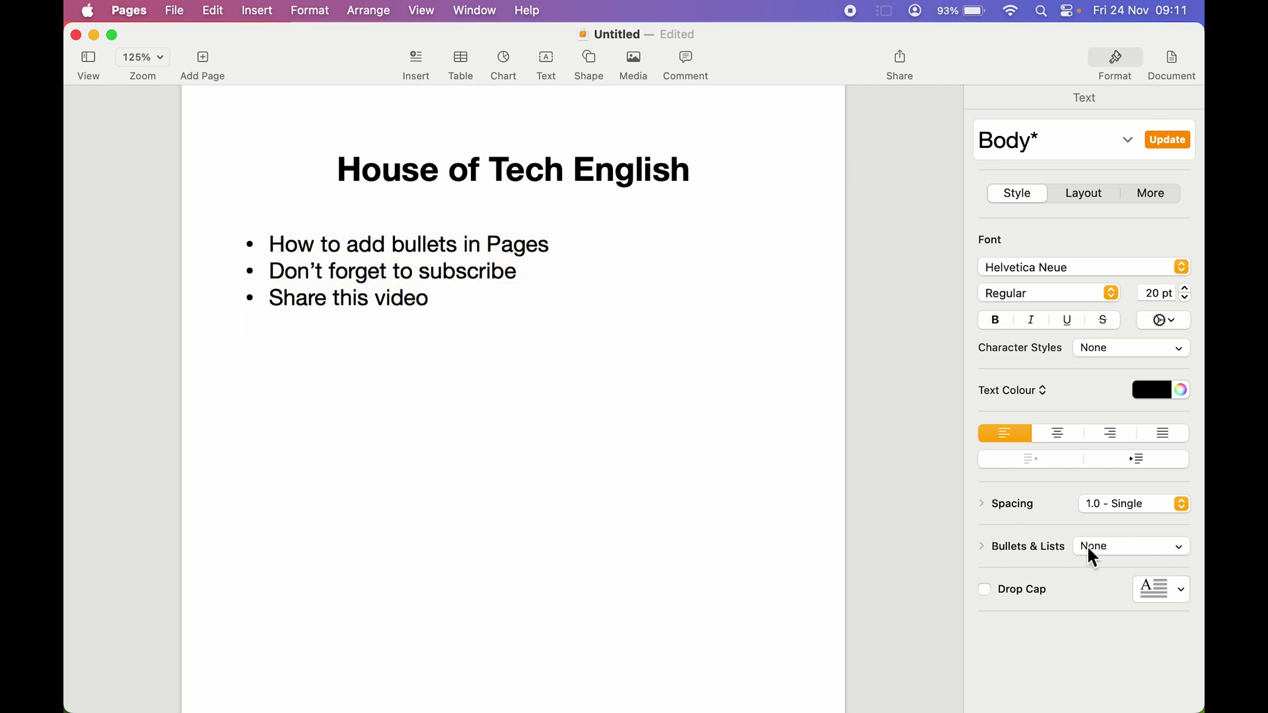
left_click(1109, 553)
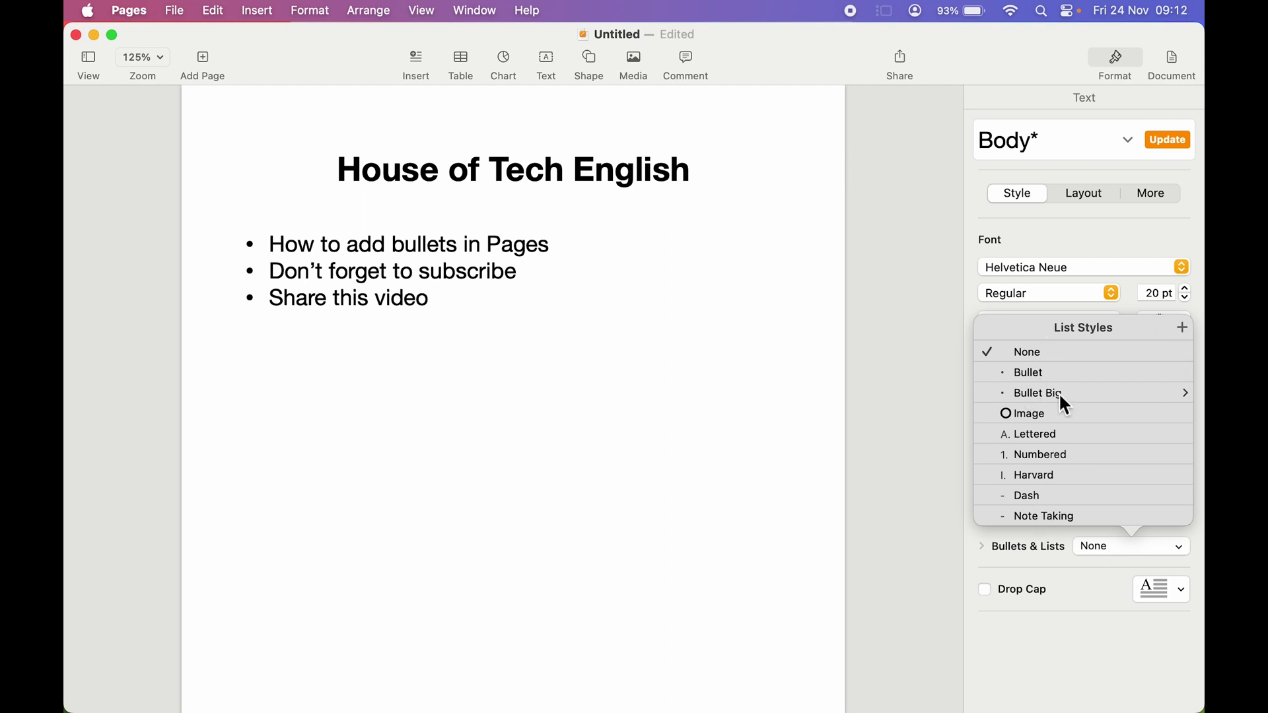
left_click(309, 266)
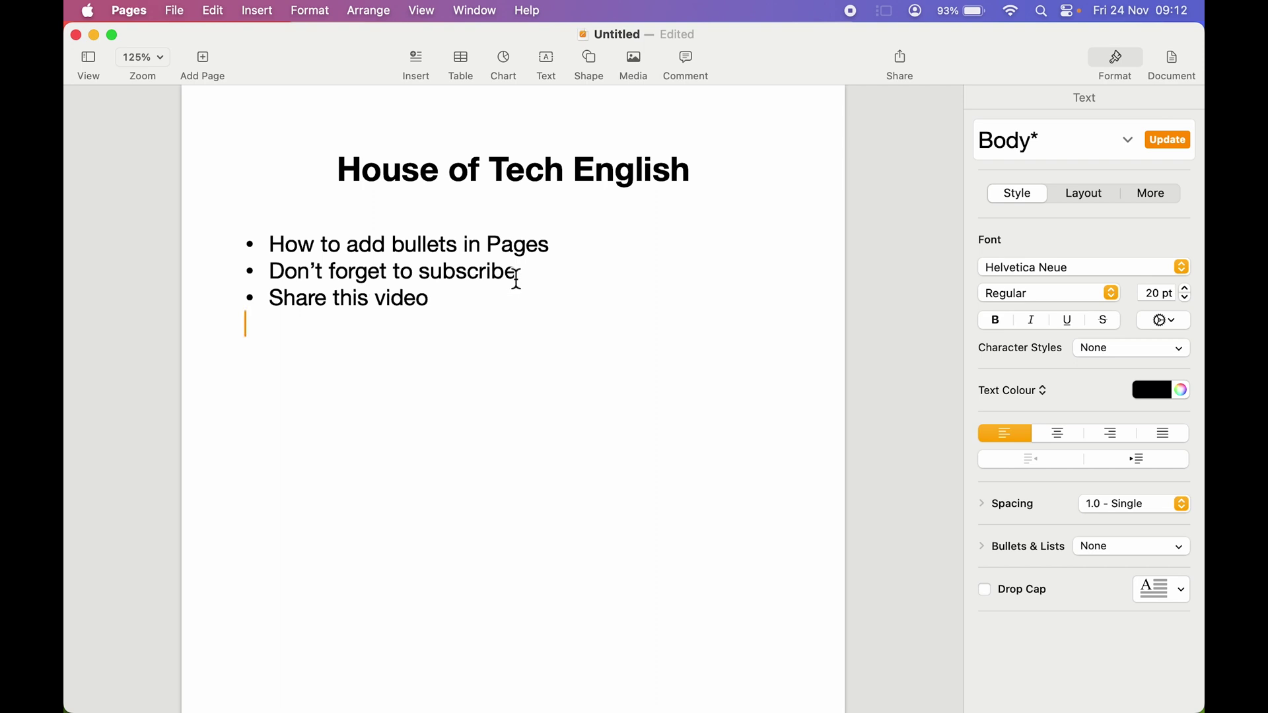
Step: Set the list style of 'Don't forget to subscribe' to None and minimise the Pages window
left_click(521, 276)
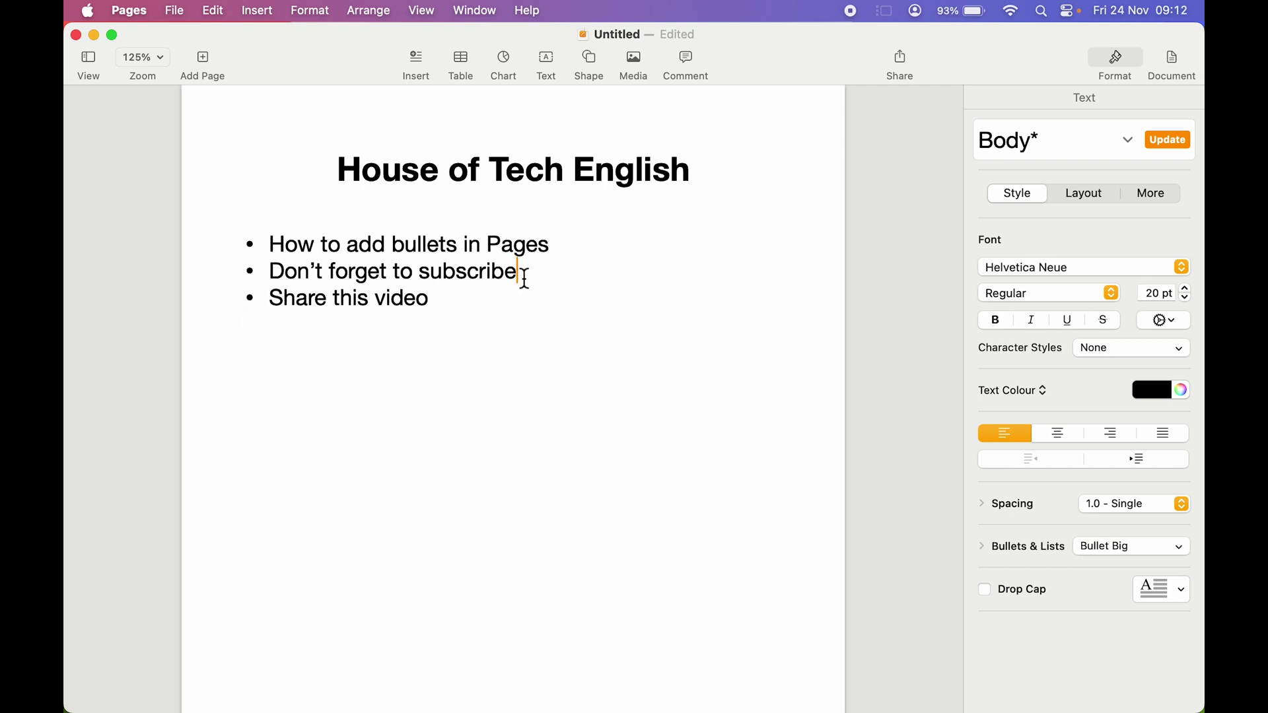
left_click(1156, 548)
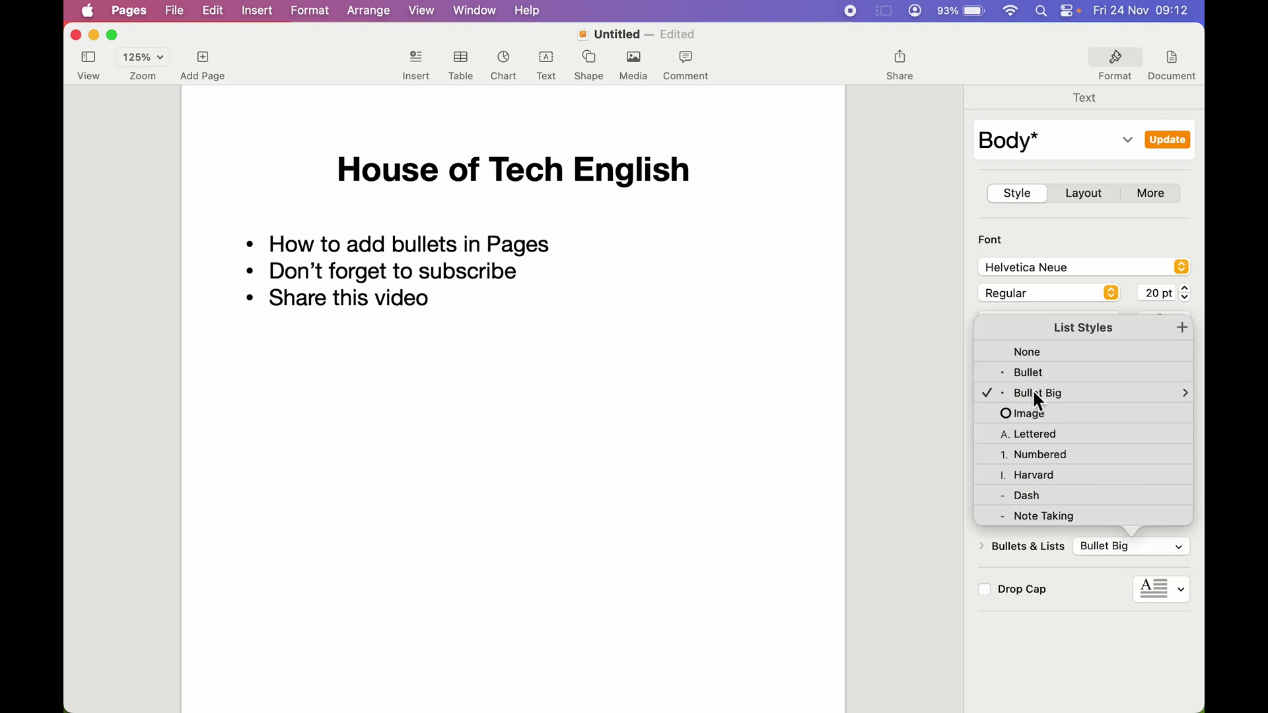
left_click(1034, 354)
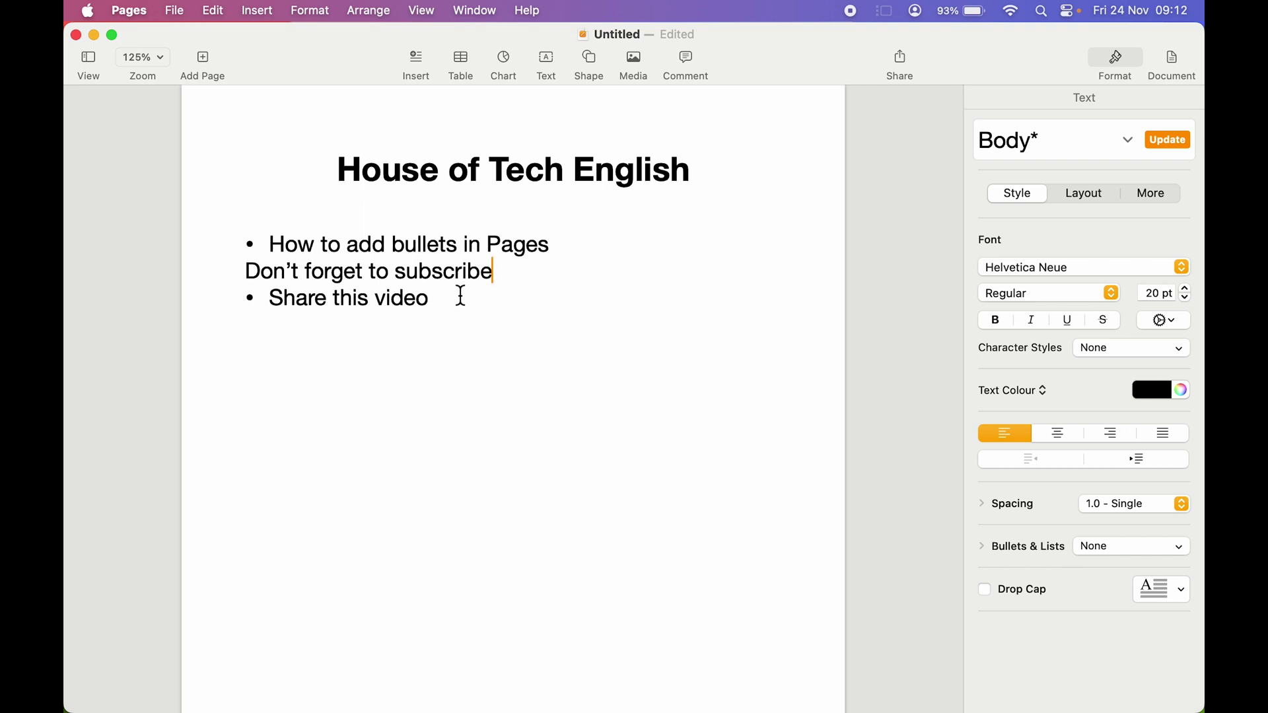
left_click(94, 35)
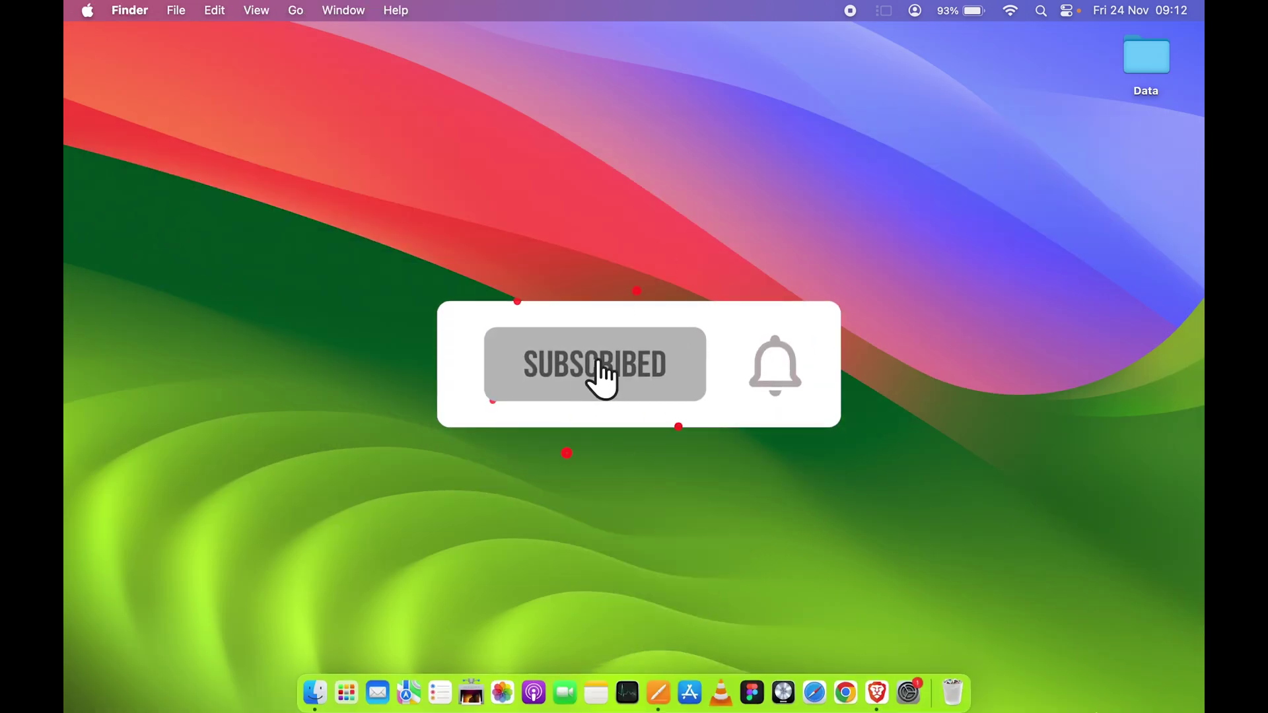